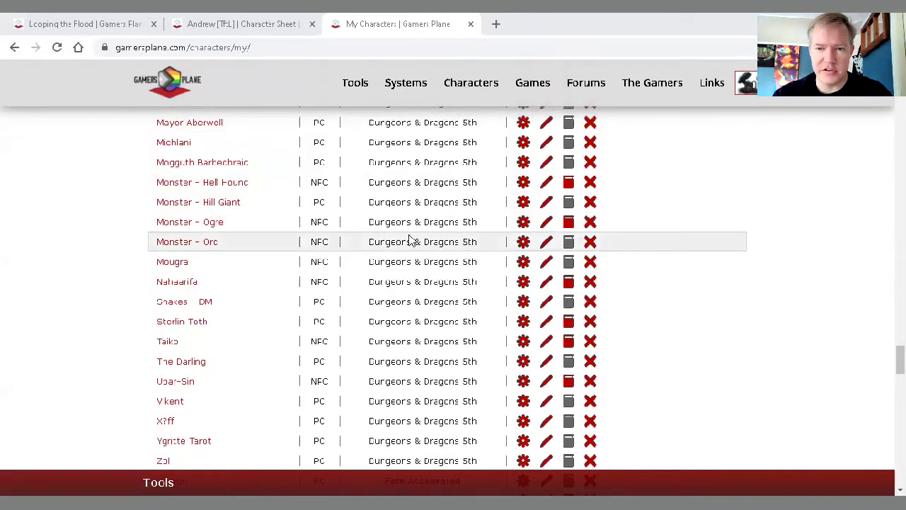
Scroll up the My Characters list and add Isura Duskgaze to the public library via its grey book icon
{"action": "scroll", "coordinate": [409, 240], "scroll_direction": "up", "scroll_amount": 1}
{"action": "scroll", "coordinate": [409, 239], "scroll_direction": "down", "scroll_amount": 2}
{"action": "scroll", "coordinate": [410, 240], "scroll_direction": "up", "scroll_amount": 1}
{"action": "scroll", "coordinate": [410, 241], "scroll_direction": "up", "scroll_amount": 1}
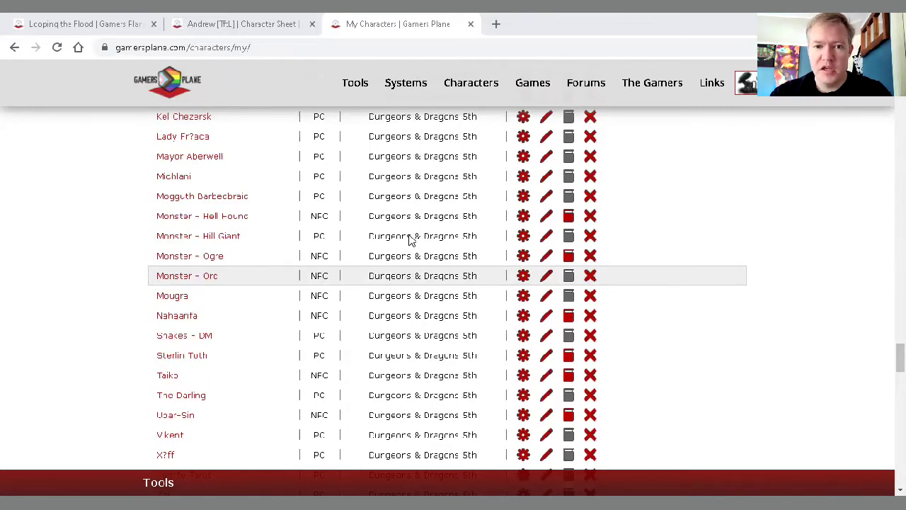
{"action": "scroll", "coordinate": [409, 239], "scroll_direction": "up", "scroll_amount": 2}
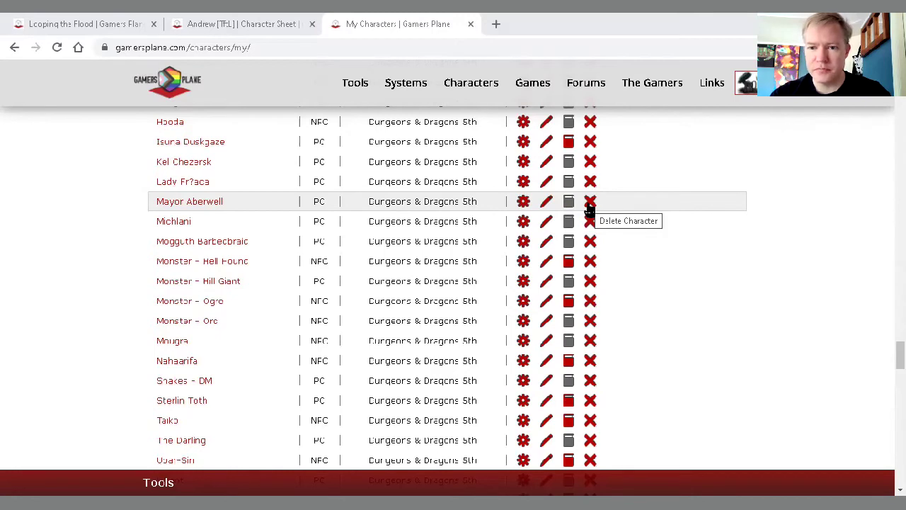
{"action": "left_click", "coordinate": [569, 150]}
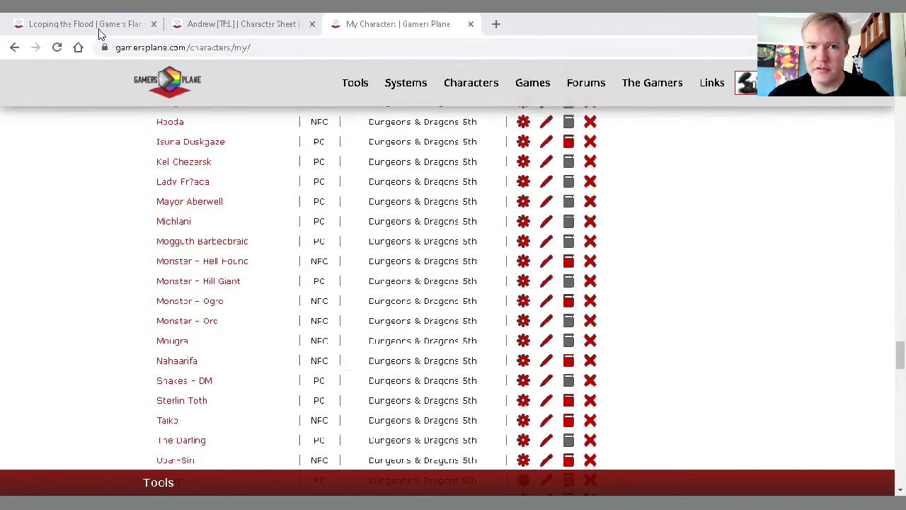
Switch over to the Looping the Flood game page
{"action": "left_click", "coordinate": [176, 24]}
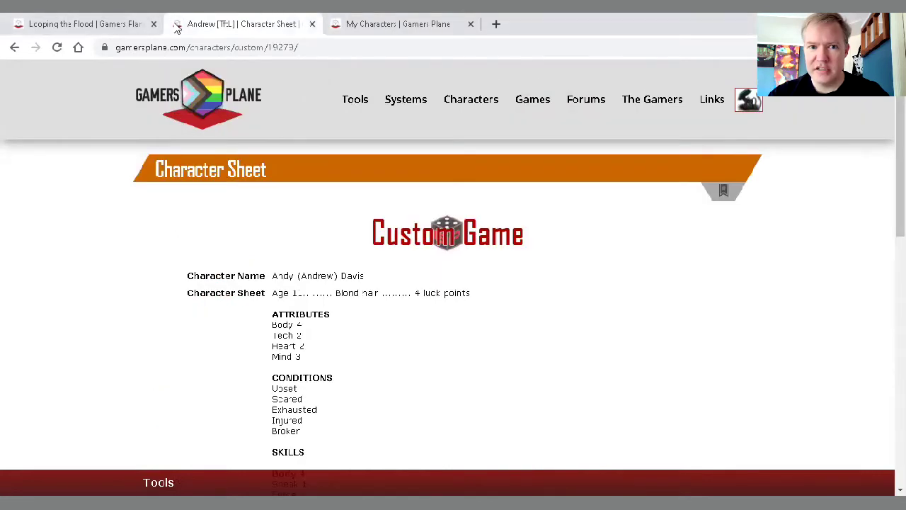
{"action": "left_click", "coordinate": [118, 28]}
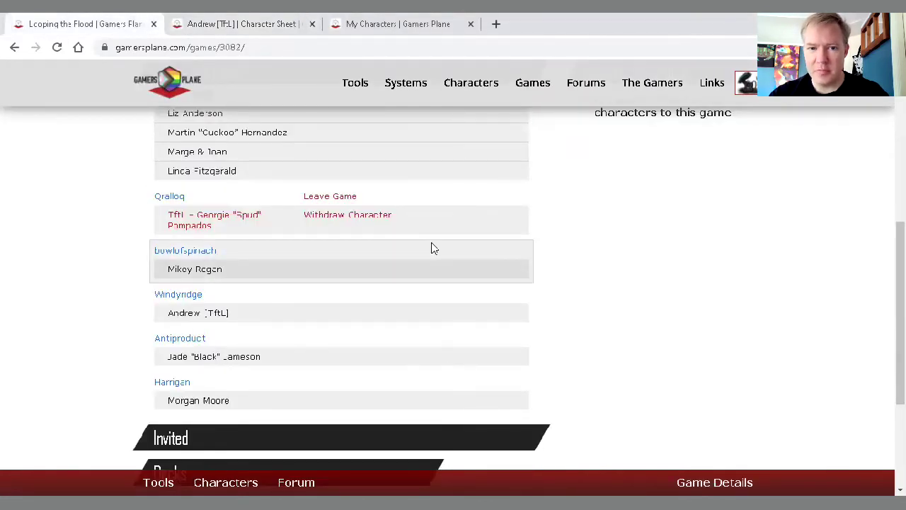
{"action": "scroll", "coordinate": [434, 248], "scroll_direction": "up", "scroll_amount": 1}
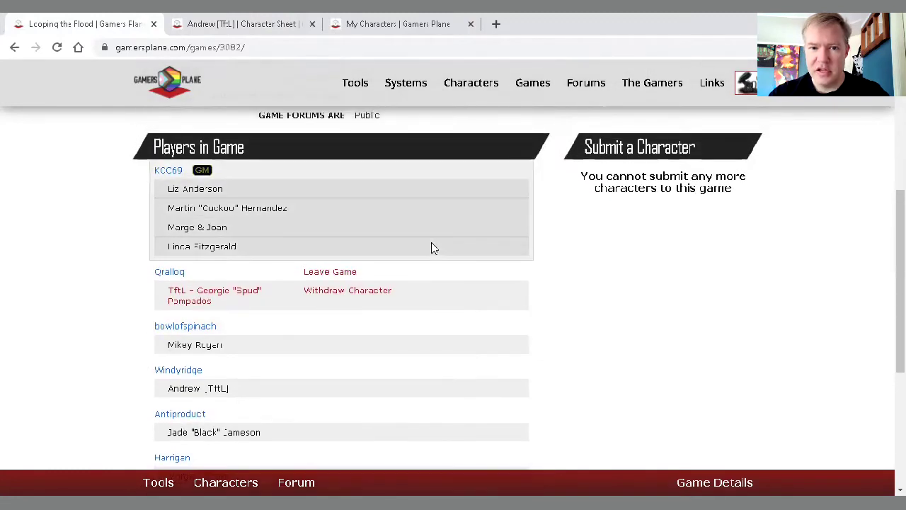
{"action": "scroll", "coordinate": [434, 248], "scroll_direction": "down", "scroll_amount": 1}
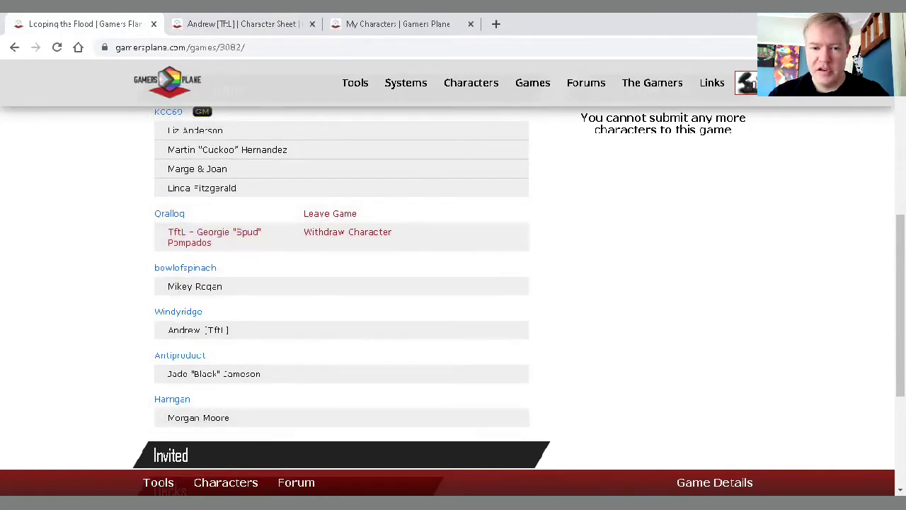
View Linda Fitzgerald's sheet from the Characters dropdown, which shows No Character Found, then go back
{"action": "left_click", "coordinate": [225, 482]}
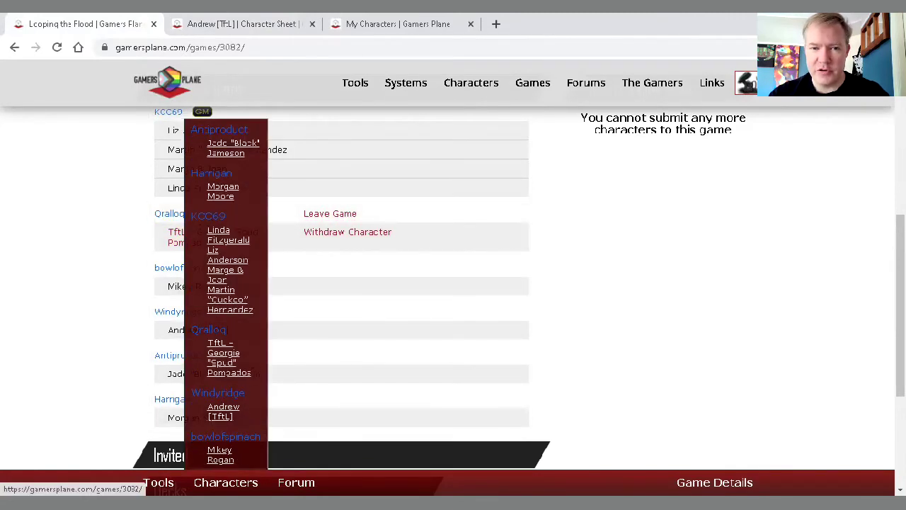
{"action": "left_click", "coordinate": [229, 244]}
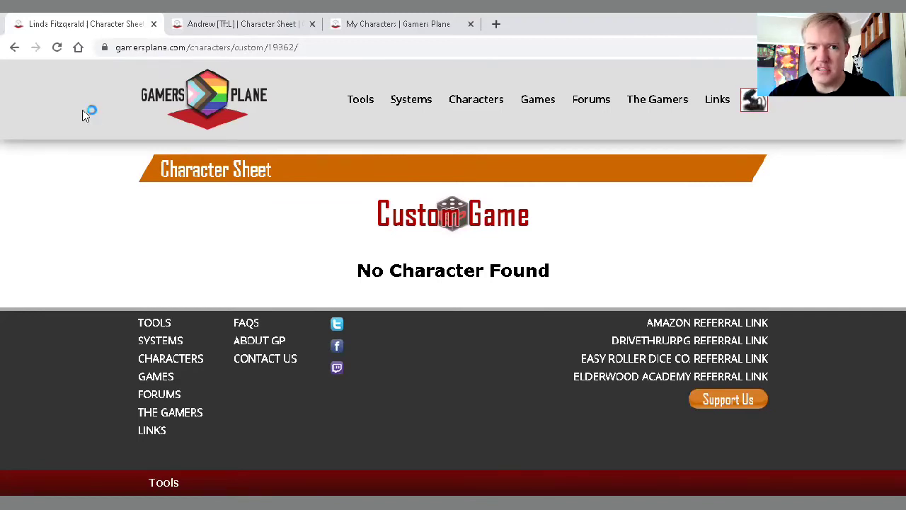
{"action": "left_click", "coordinate": [17, 47]}
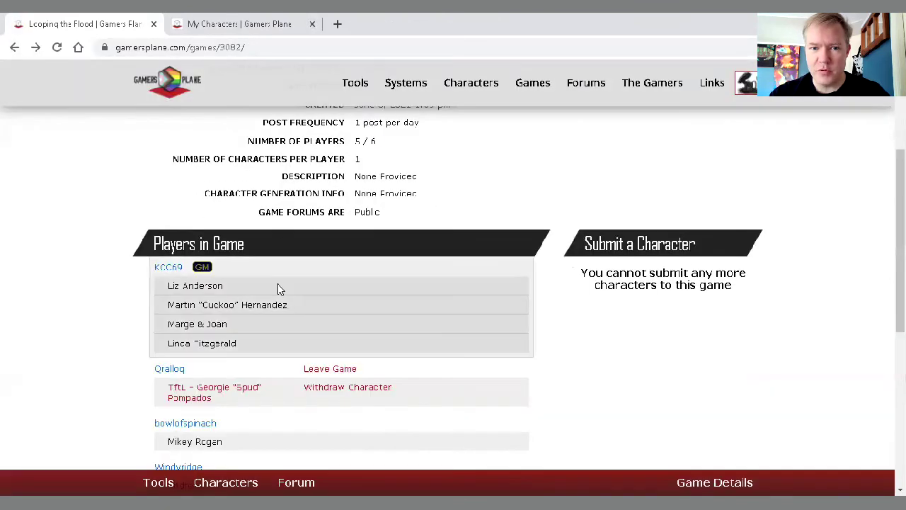
Load Andrew [TftL]'s character sheet from the game's Characters dropdown and browse his attributes and skills
{"action": "scroll", "coordinate": [277, 289], "scroll_direction": "down", "scroll_amount": 2}
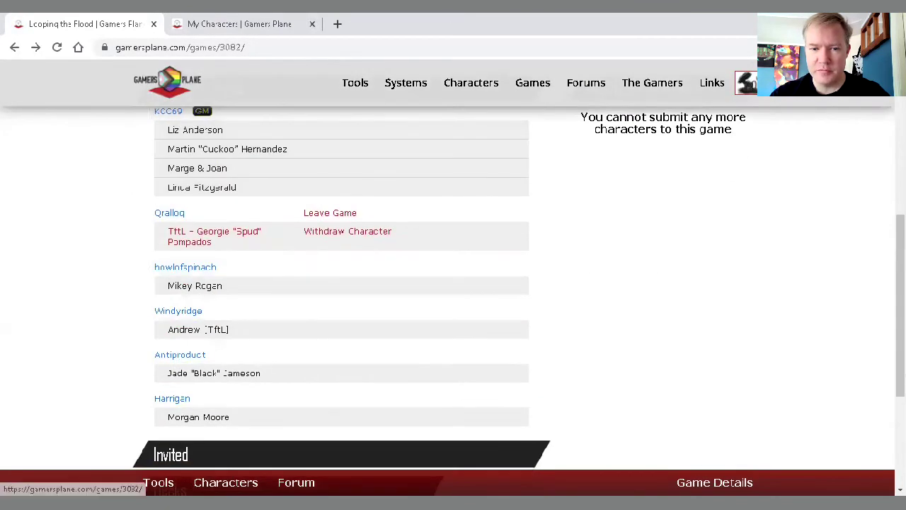
{"action": "left_click", "coordinate": [225, 482]}
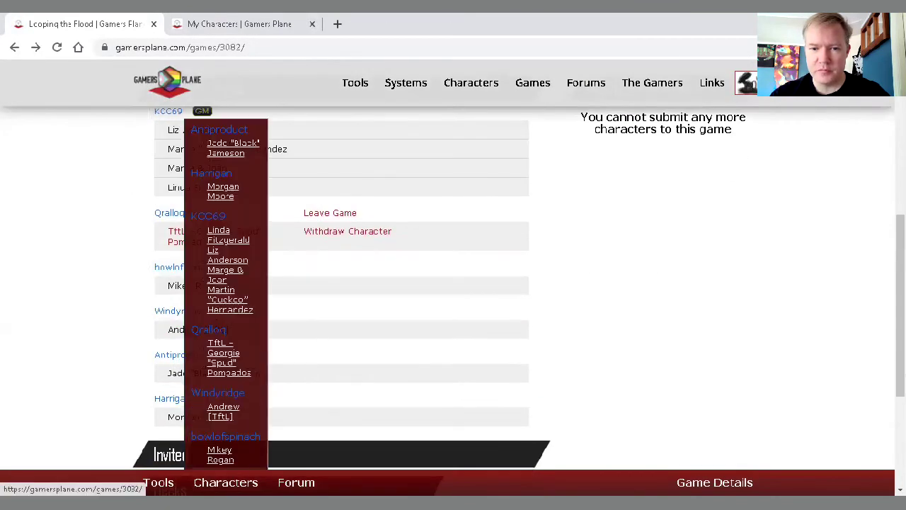
{"action": "left_click", "coordinate": [228, 412]}
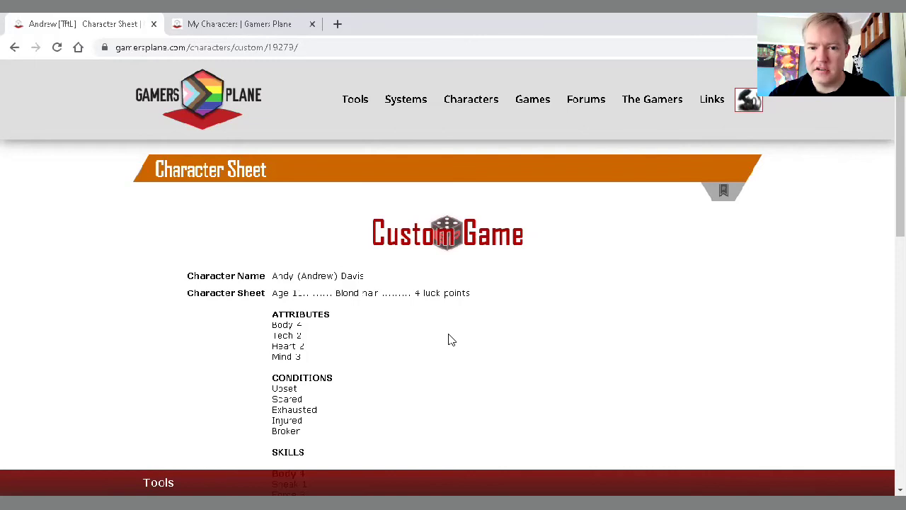
{"action": "scroll", "coordinate": [451, 340], "scroll_direction": "down", "scroll_amount": 3}
{"action": "scroll", "coordinate": [451, 340], "scroll_direction": "up", "scroll_amount": 3}
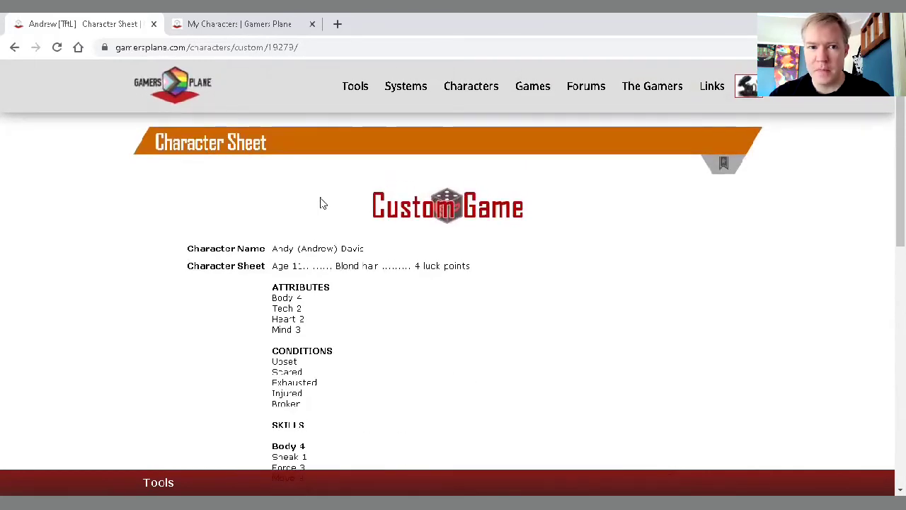
Close the Andrew [TftL] Character Sheet tab, leaving the My Characters list showing
{"action": "left_click", "coordinate": [154, 24]}
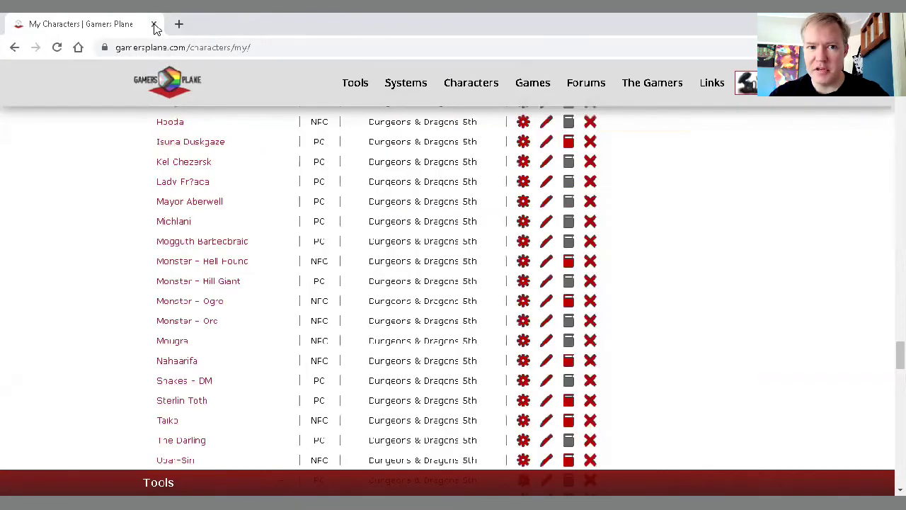